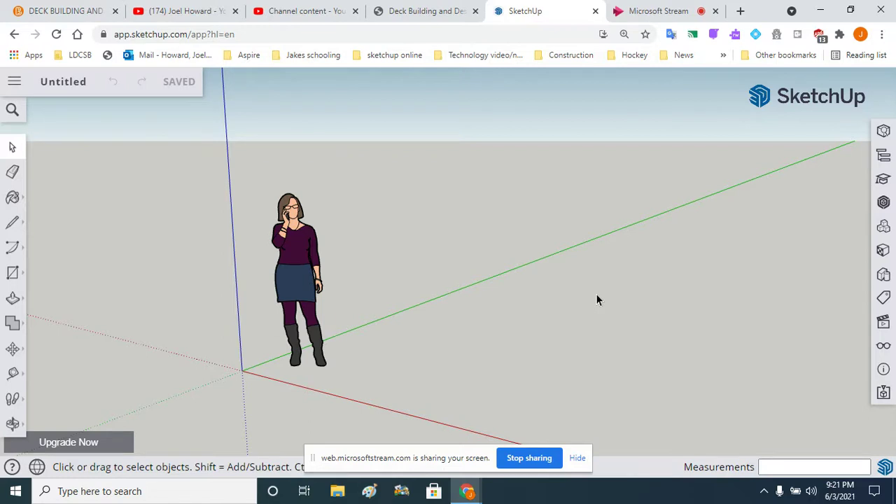
Switch the camera to the Top standard view, then tilt it briefly with Orbit.
click(883, 322)
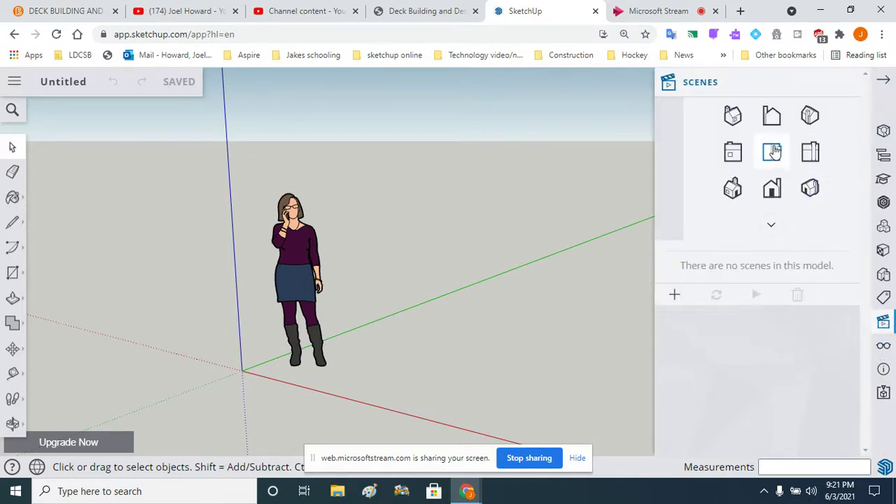
click(773, 153)
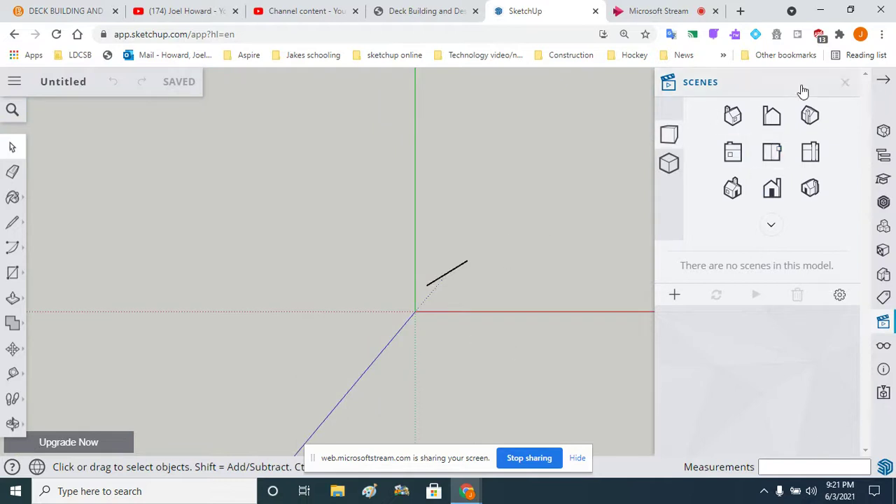
click(884, 79)
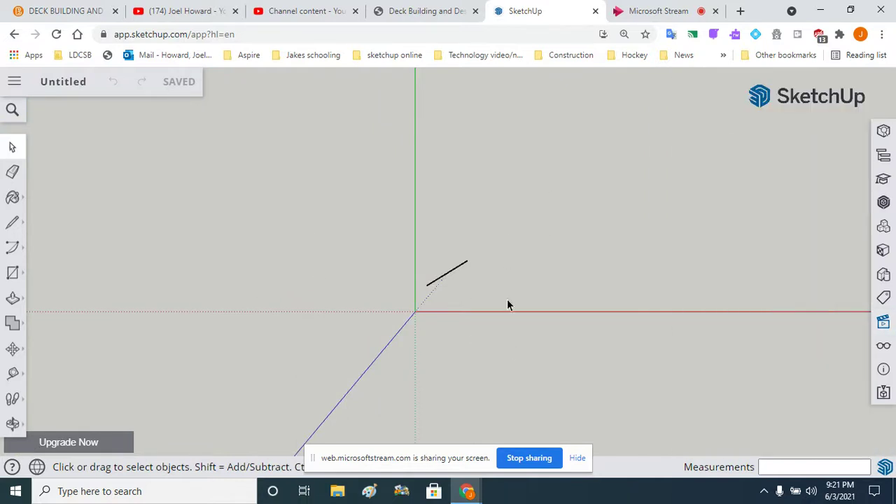
key(o)
drag(534, 280, 521, 219)
key(space)
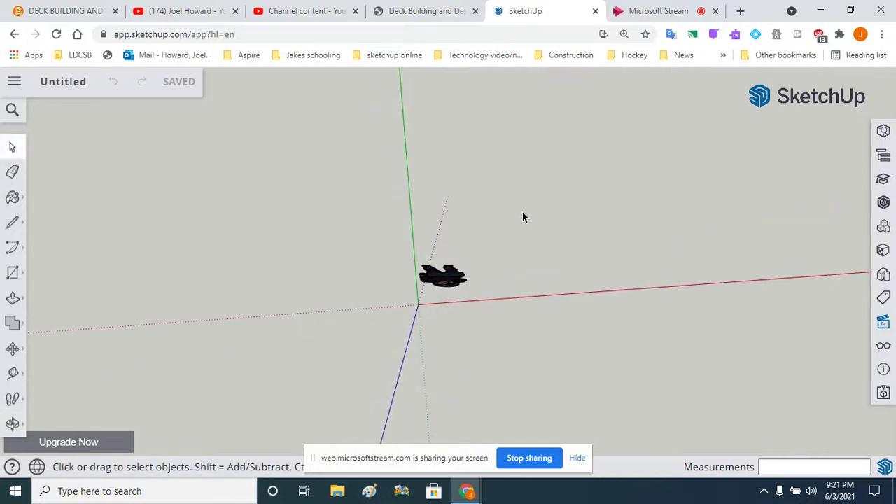
right_click(522, 211)
click(504, 207)
Return to the Top view and pan so the origin sits toward the lower left.
click(14, 399)
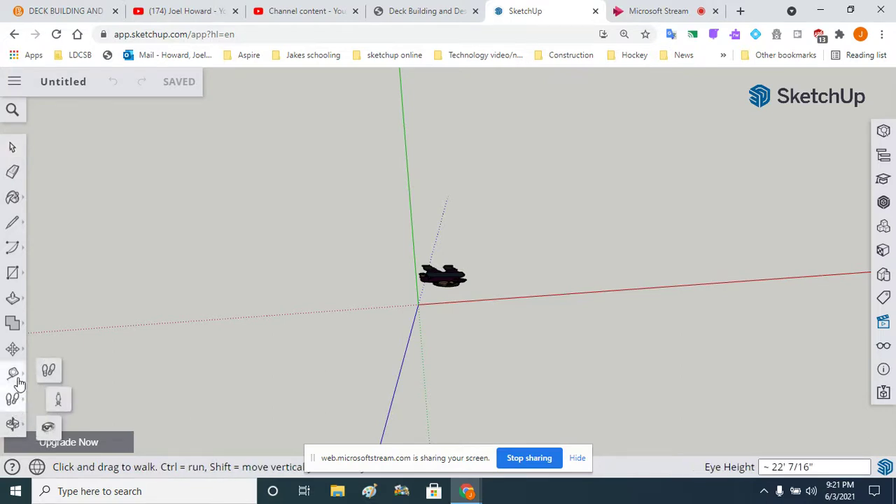
click(19, 425)
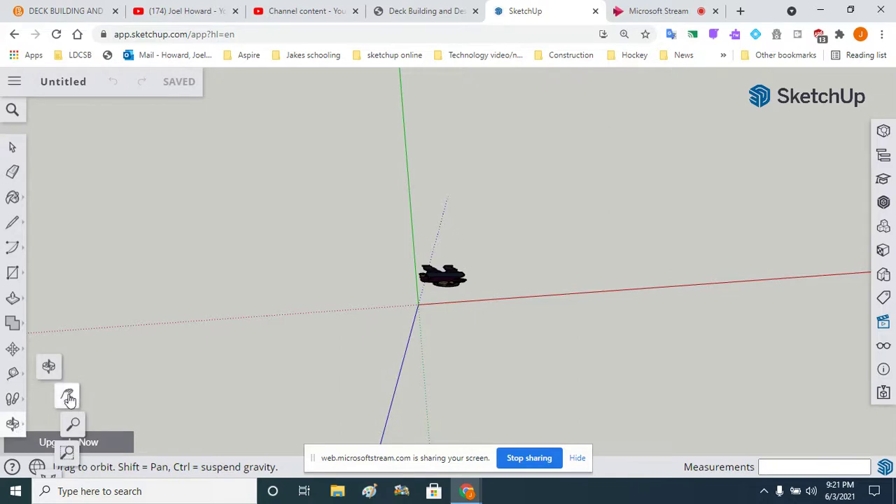
click(67, 395)
drag(630, 217, 256, 343)
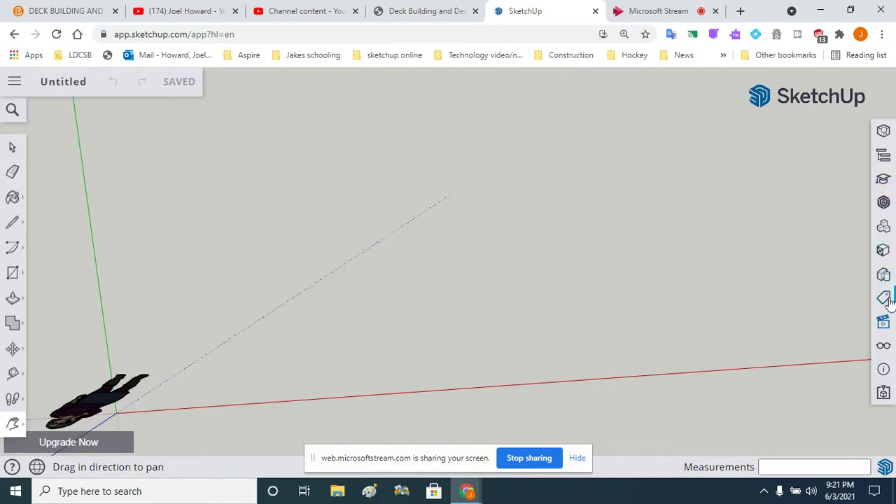
click(884, 322)
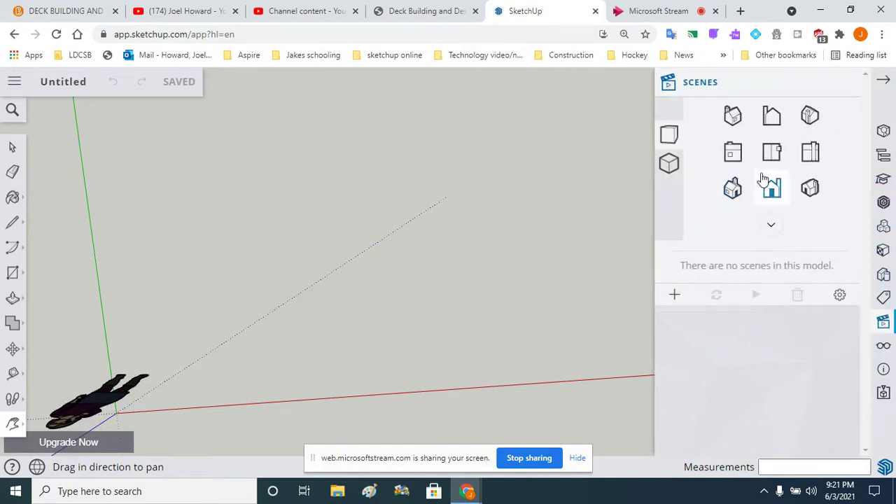
click(771, 152)
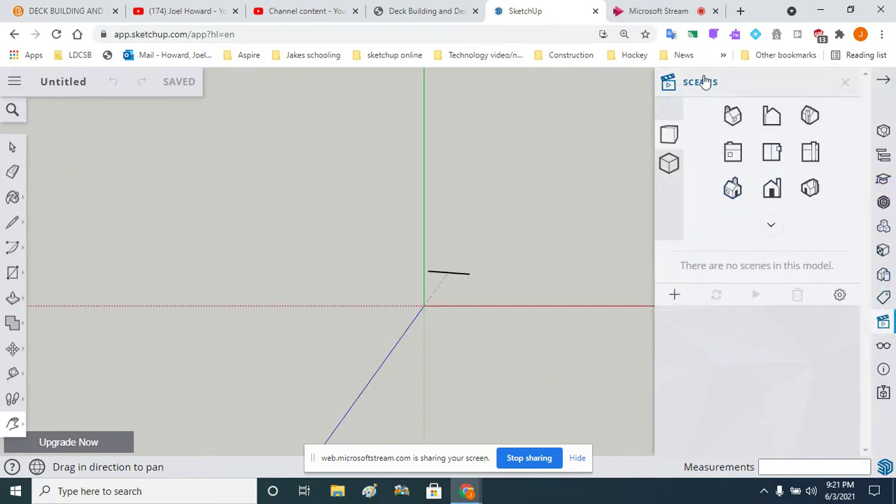
click(883, 79)
drag(622, 230, 271, 436)
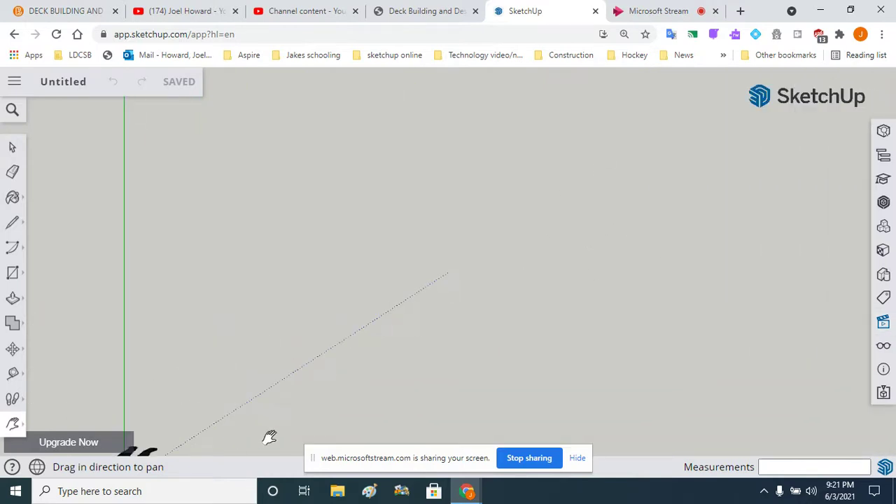
Draw a 16' by 10' corner-to-corner rectangle on the ground as the deck outline.
click(16, 273)
click(50, 213)
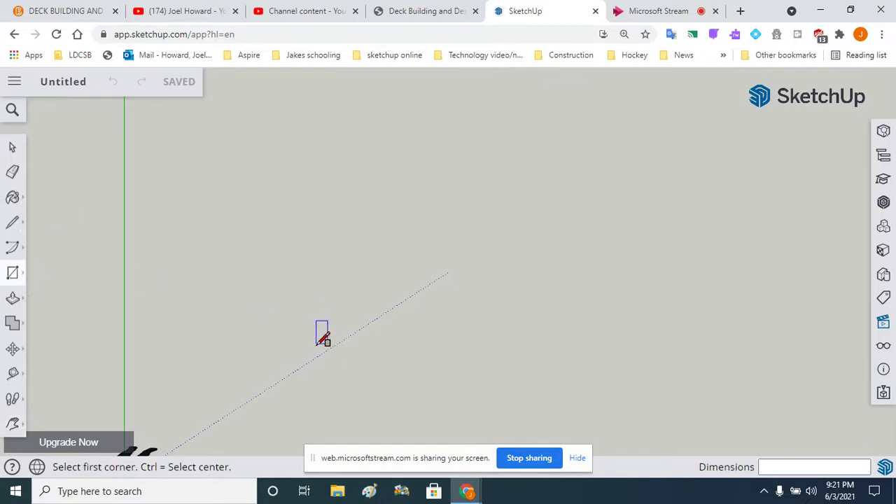
click(375, 362)
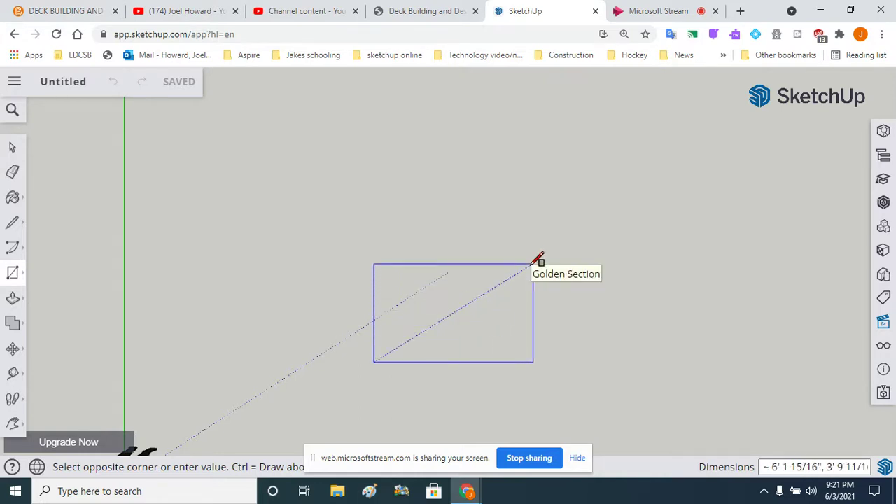
text(1)
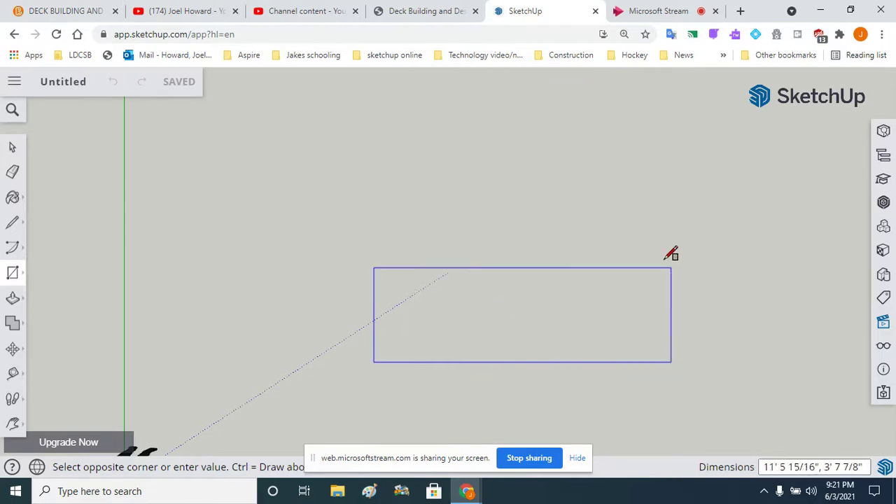
text(16',10)
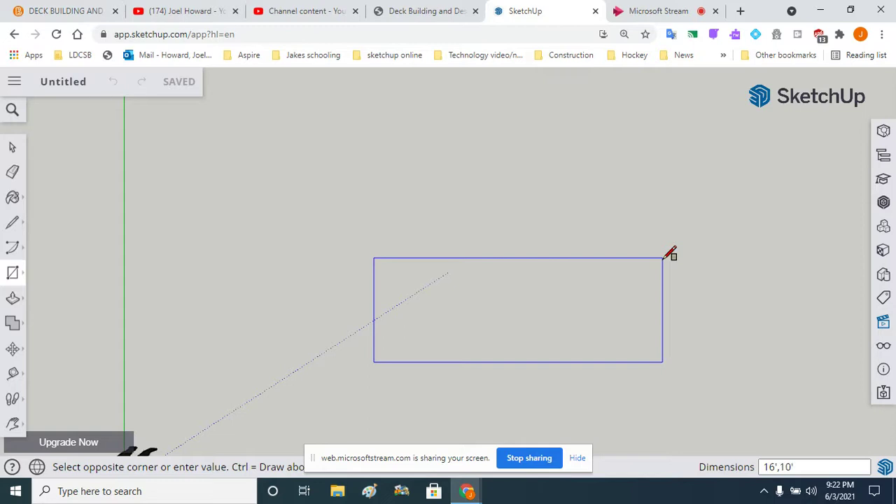
key(Return)
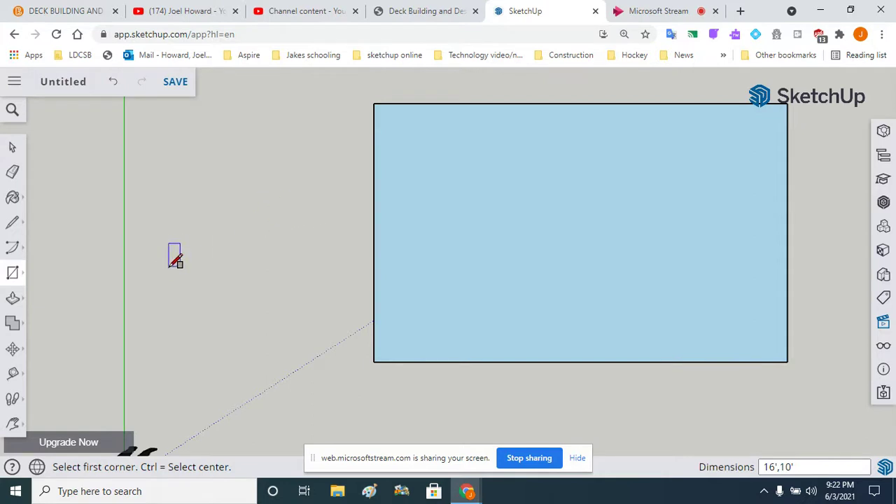
click(14, 373)
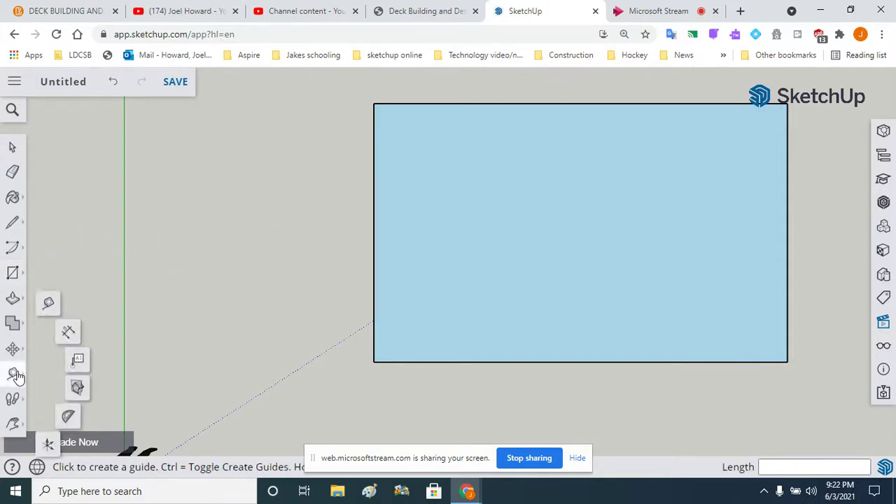
With the Tape Measure, add guides 2 feet in from the left and right edges.
click(50, 301)
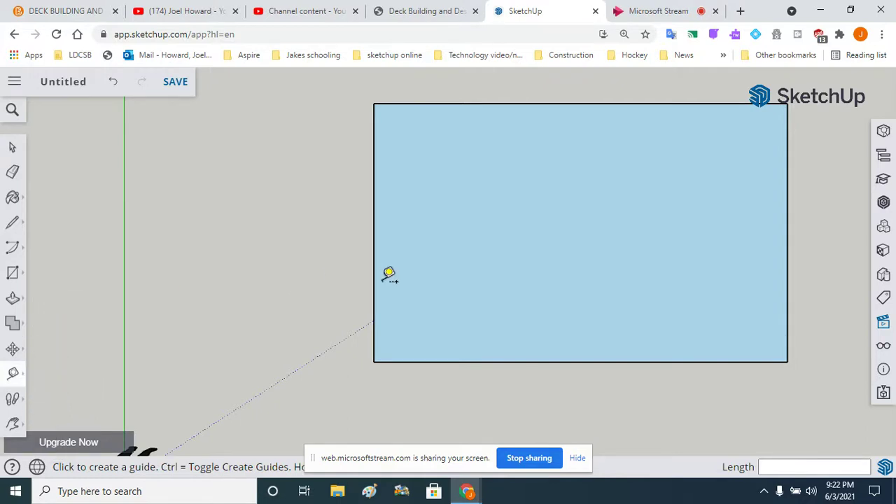
click(373, 362)
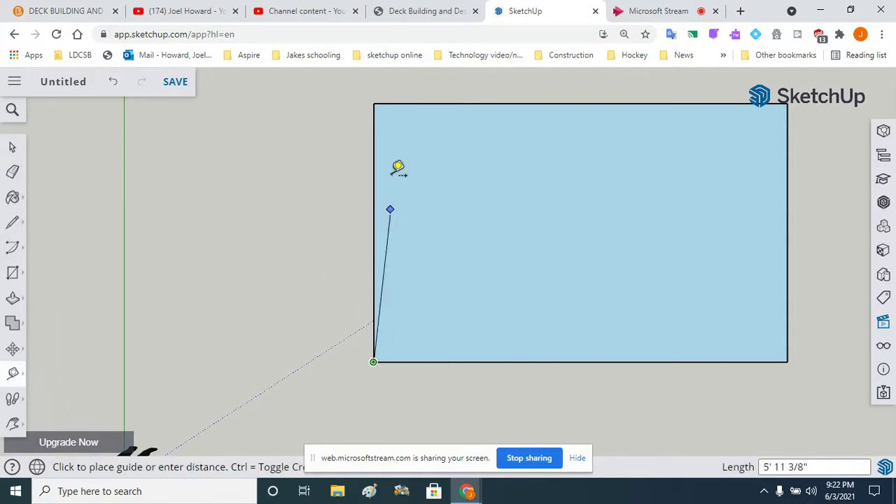
click(373, 103)
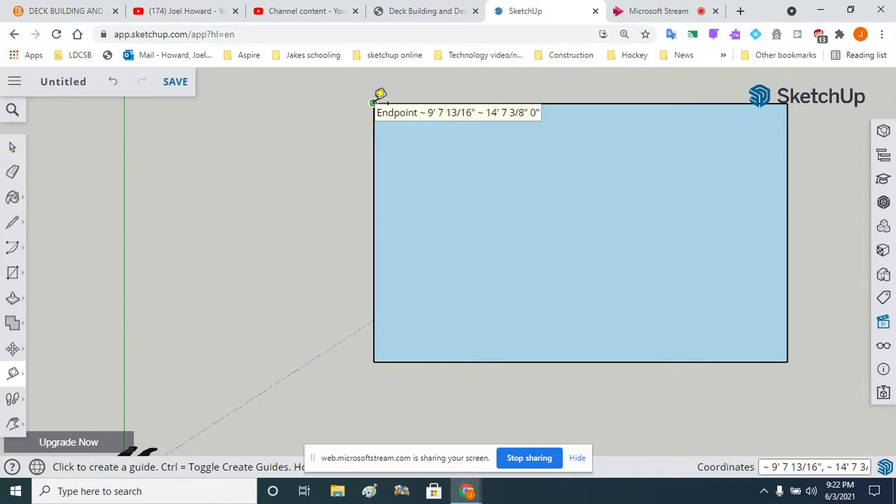
click(373, 232)
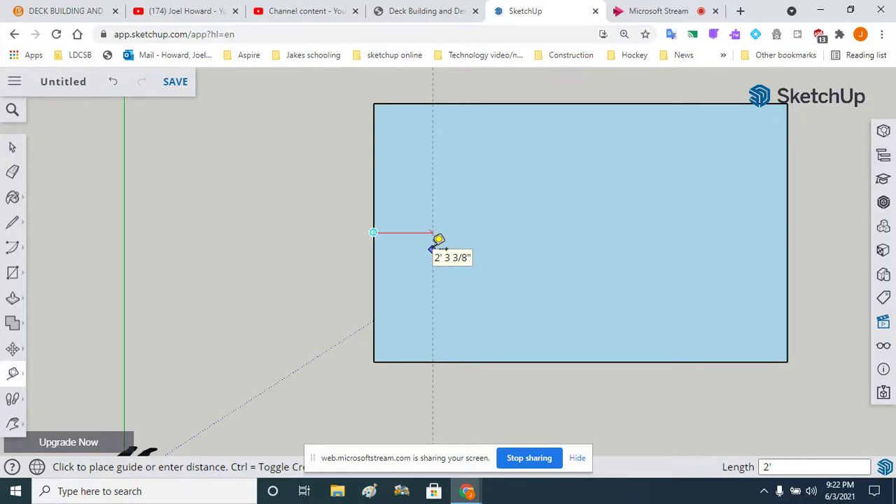
key(Return)
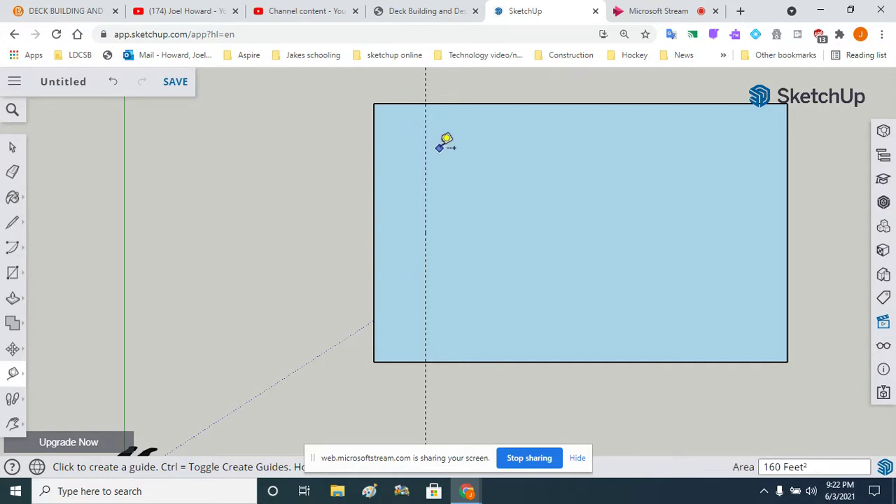
click(787, 232)
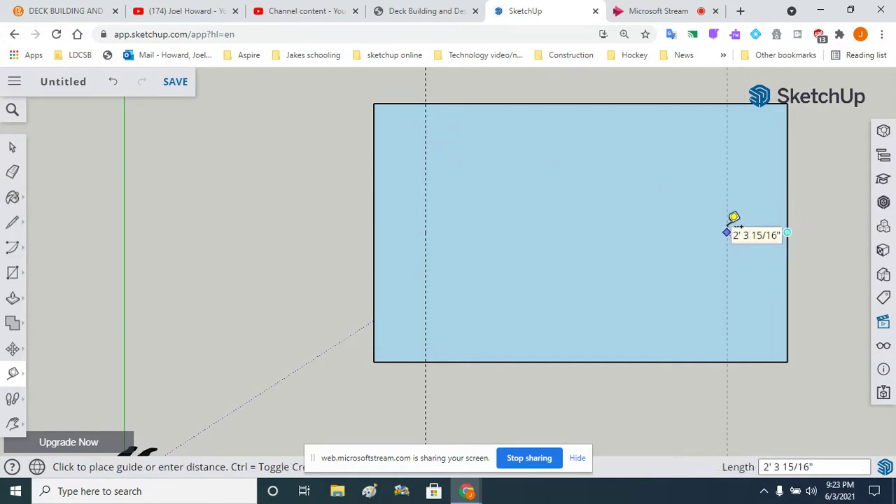
text(2')
key(Return)
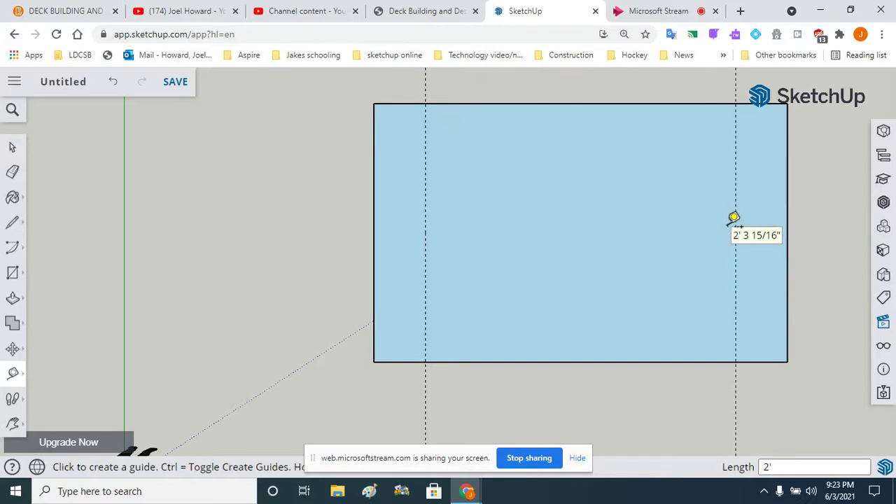
Add guides 2 feet in from the top and bottom edges of the deck.
click(597, 103)
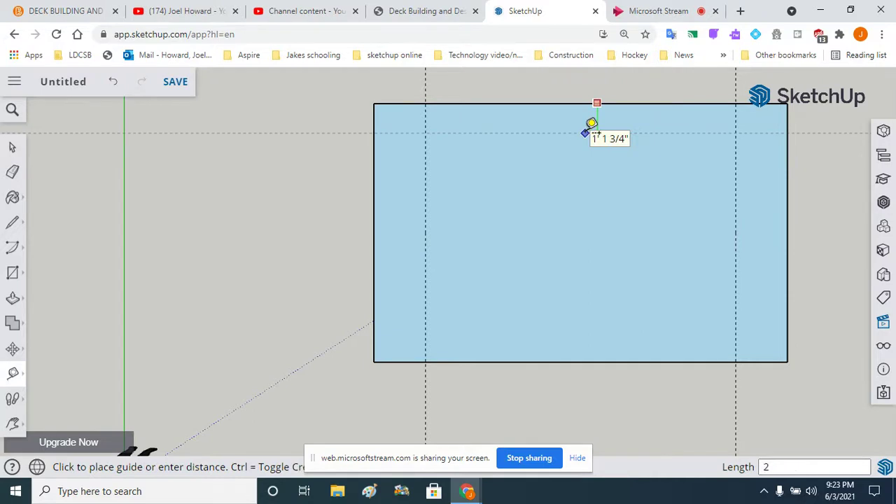
text(2')
key(Return)
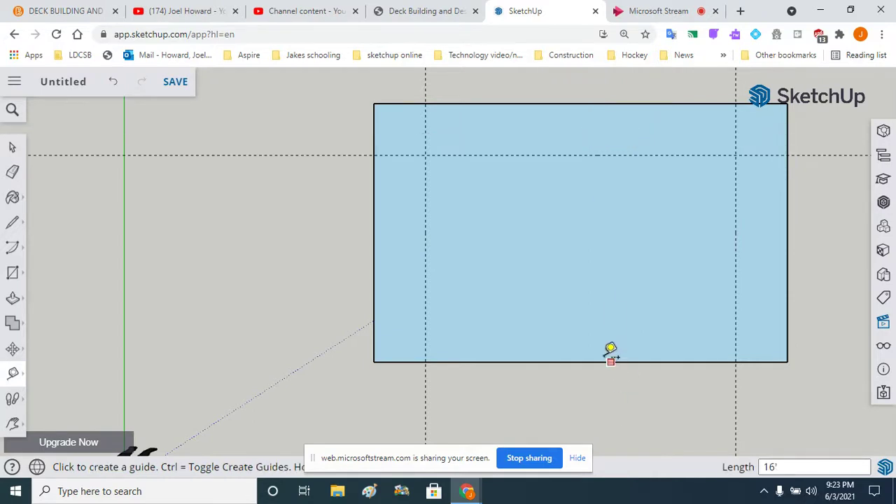
click(600, 362)
text(2)
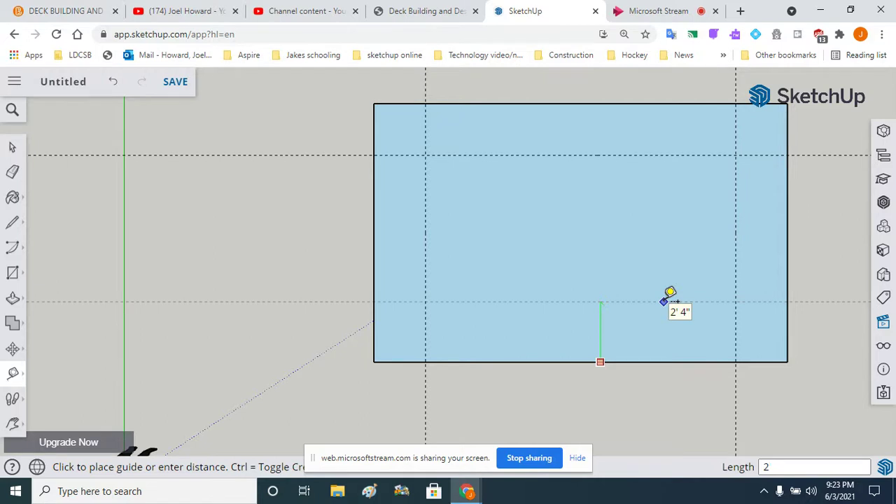
key(Return)
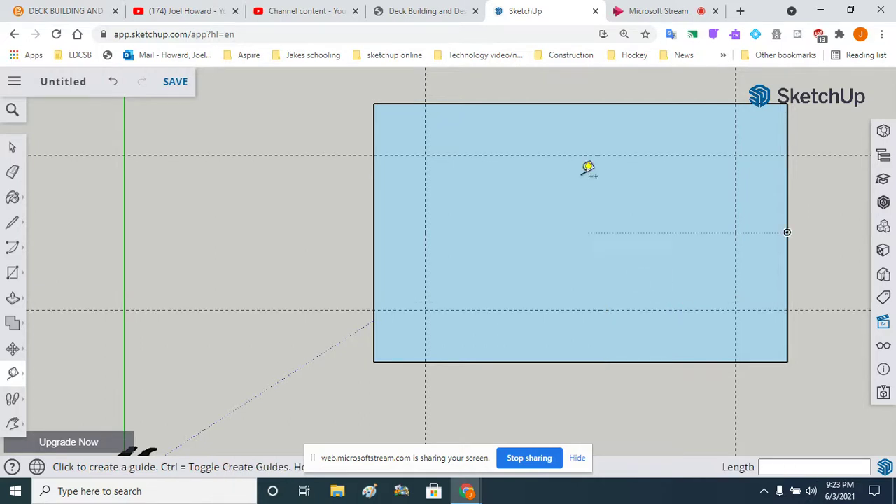
Pan and zoom in so the deck rectangle fills the view.
click(516, 280)
middle_click(510, 280)
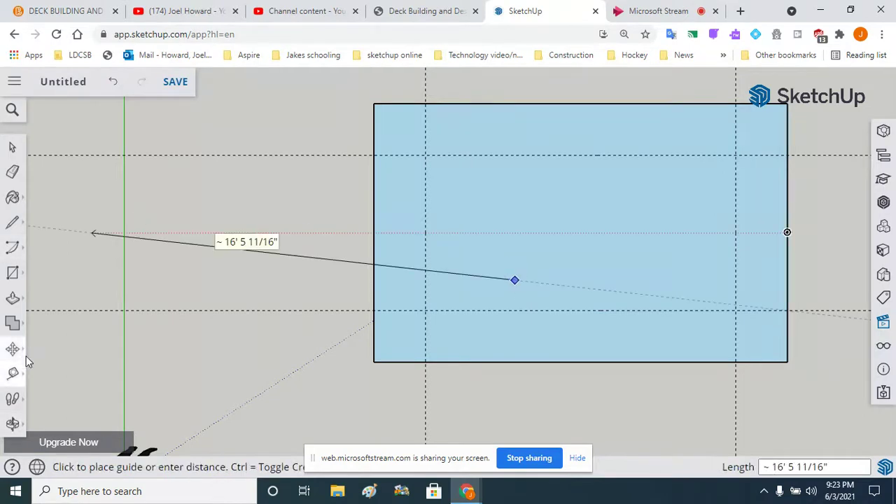
click(12, 423)
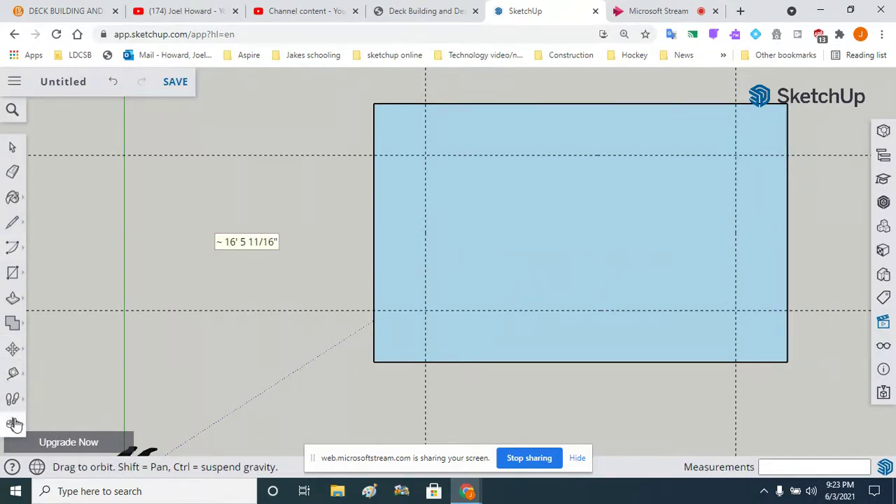
mouse_move(13, 424)
click(66, 394)
drag(623, 280, 534, 266)
scroll(534, 266, up, 1)
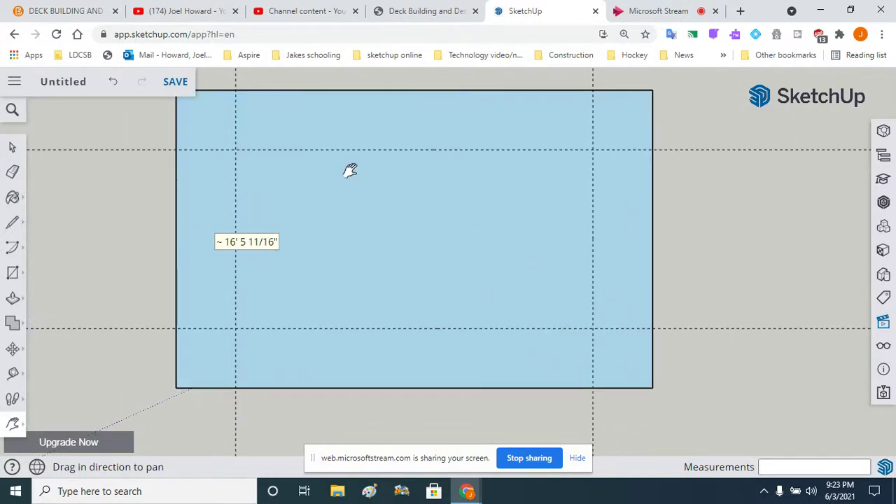
scroll(360, 184, up, 1)
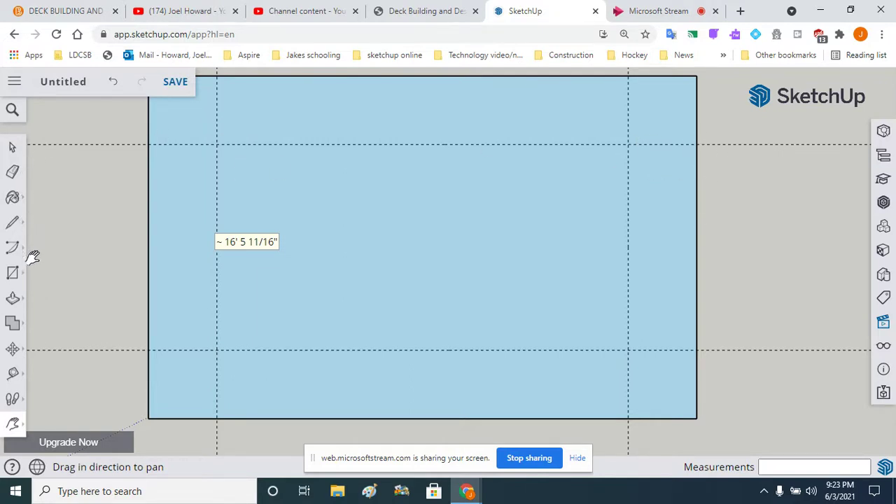
Draw 8-inch circles centred on the top-left and top-right guide intersections.
click(15, 275)
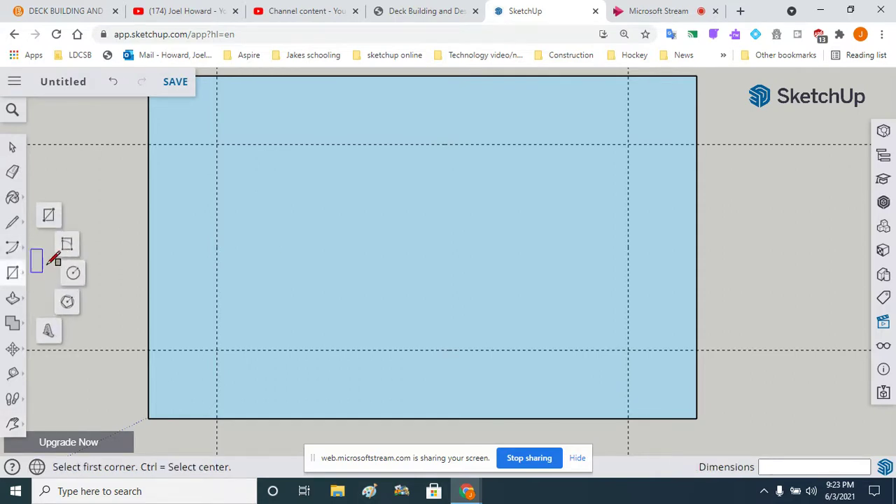
click(70, 273)
scroll(217, 144, up, 3)
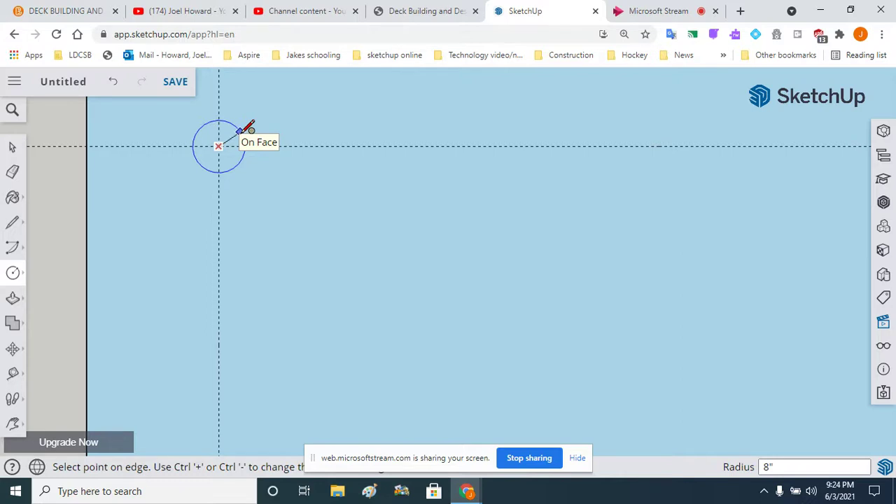
click(246, 130)
scroll(269, 135, down, 5)
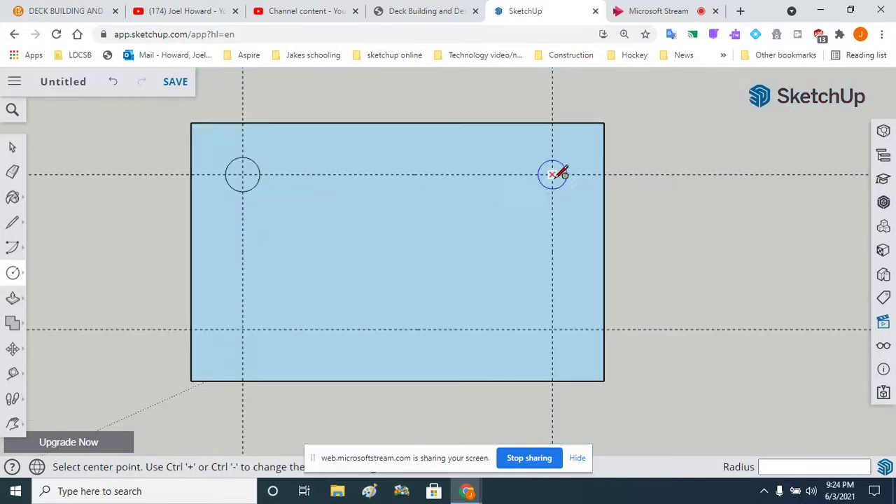
click(552, 174)
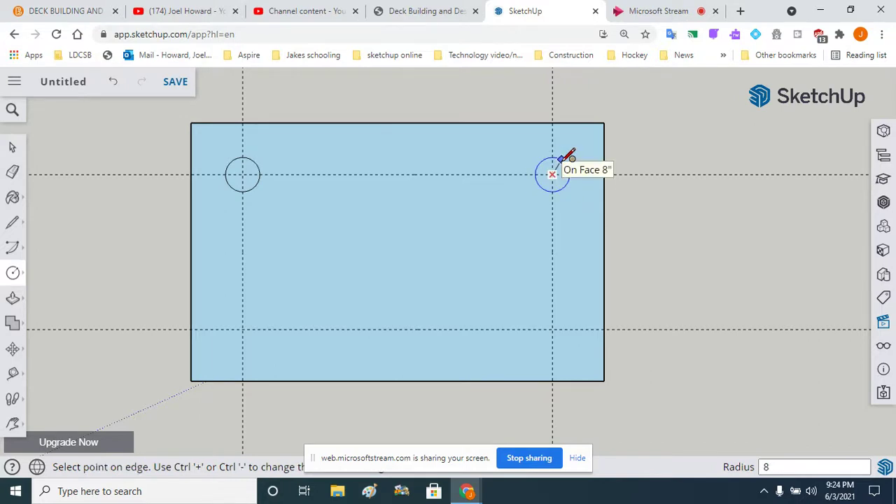
click(560, 164)
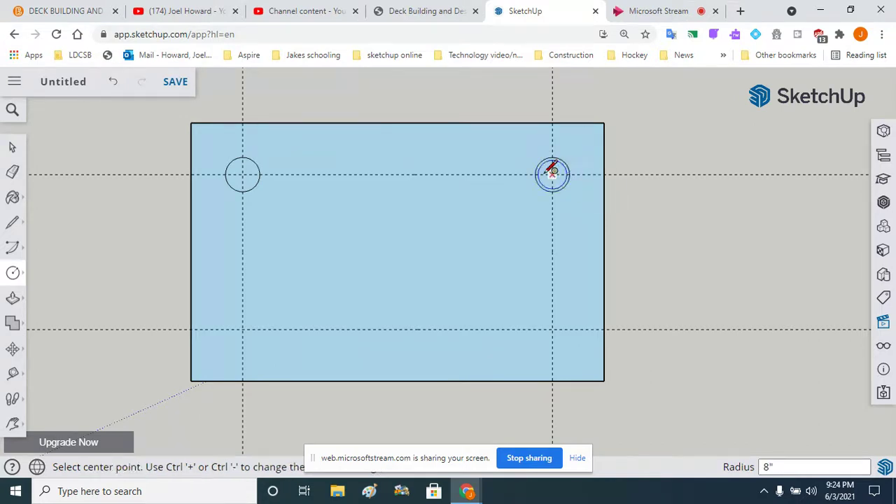
Draw 8-inch circles on the lower-left and lower-right guide intersections.
click(242, 329)
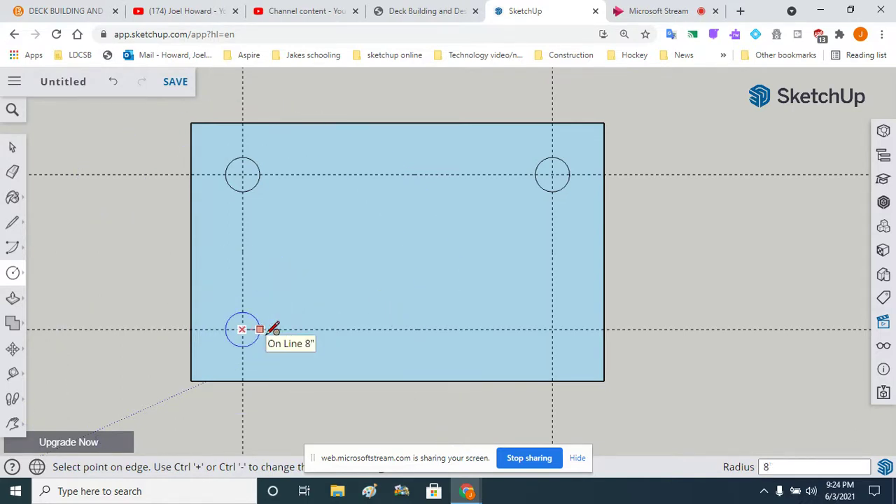
click(274, 328)
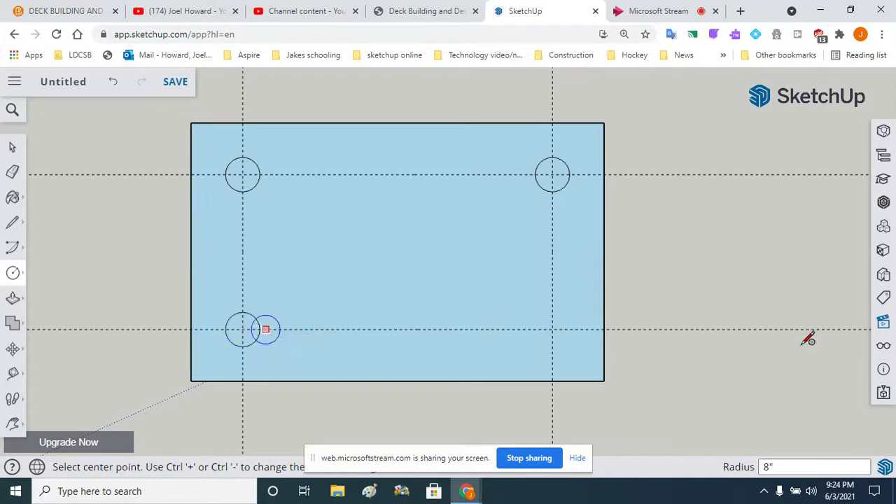
click(552, 329)
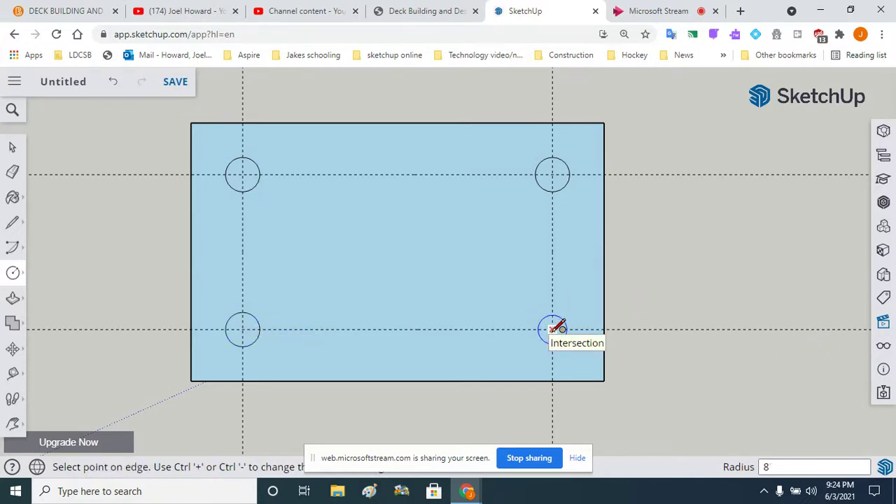
key(Return)
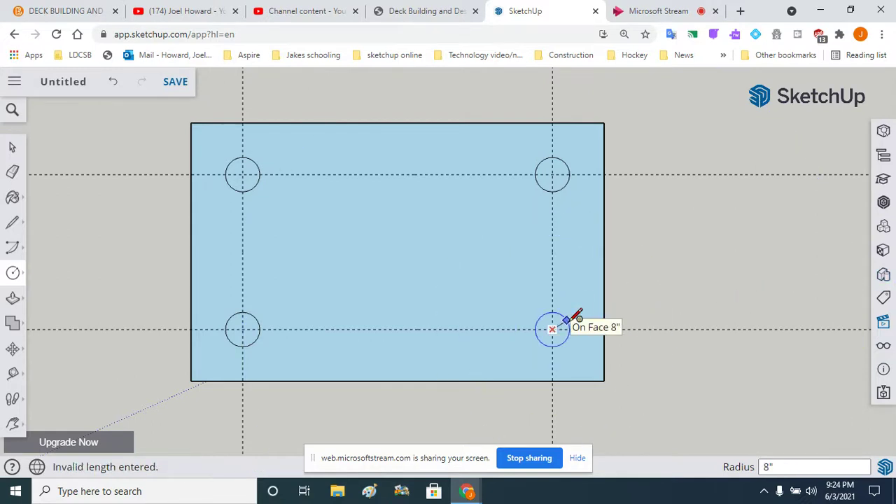
click(568, 318)
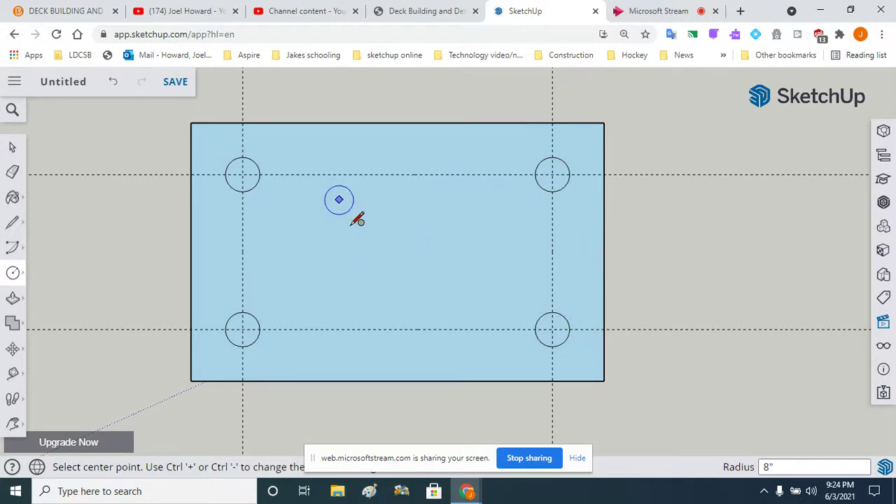
middle_drag(508, 347, 488, 306)
click(12, 171)
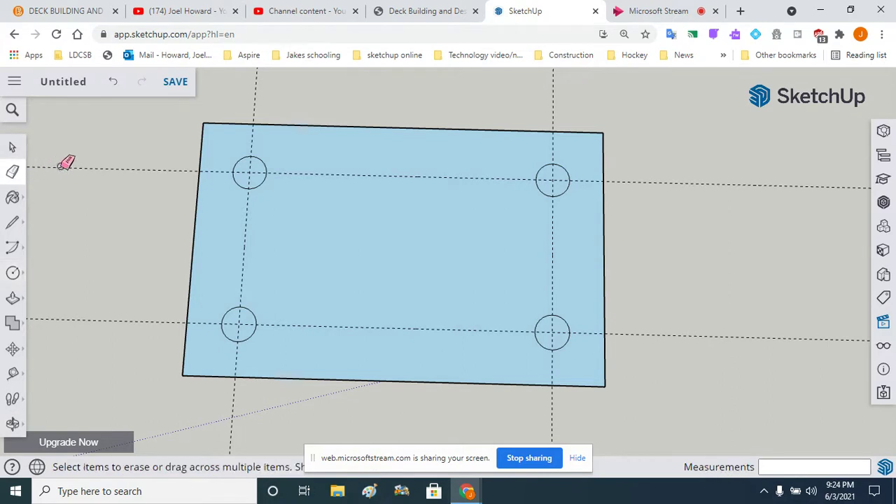
Erase the upper and lower horizontal guides and the left and right vertical guides.
click(62, 167)
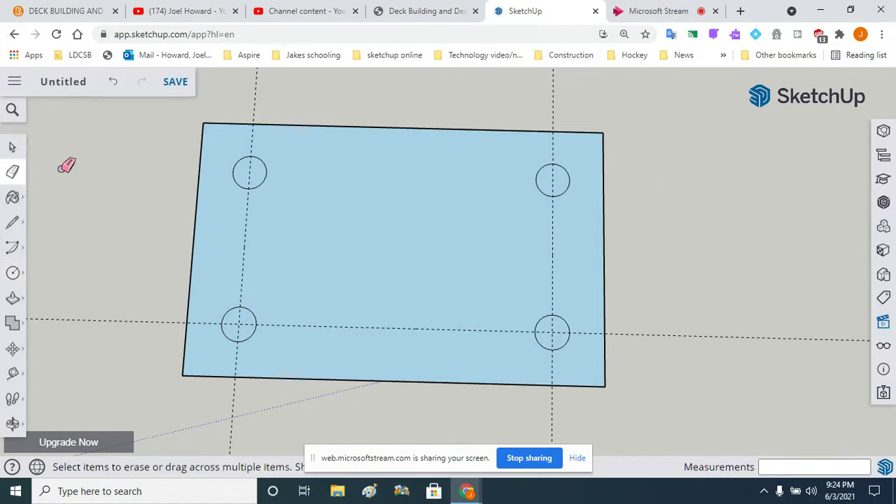
click(256, 105)
click(166, 320)
click(553, 239)
click(14, 303)
Push/Pull the top-left circle 6 inches, undoing a faulty bottom-left extrusion.
middle_drag(302, 238, 282, 124)
drag(274, 190, 271, 175)
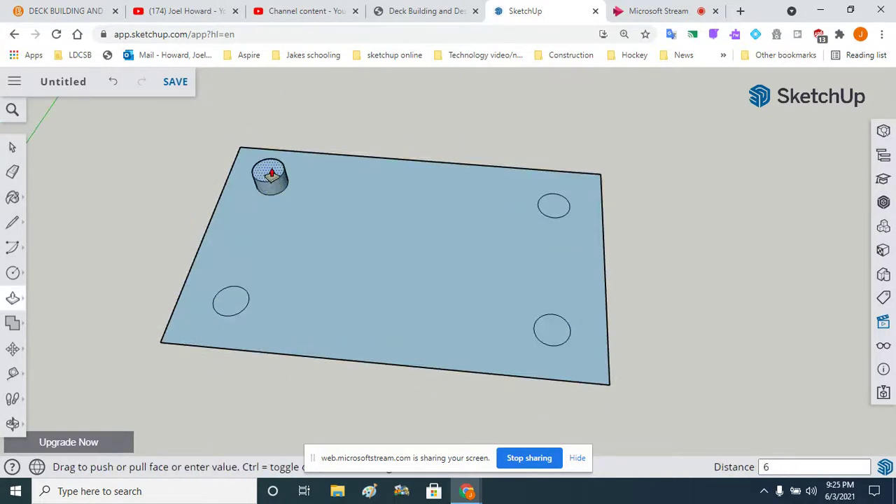
click(272, 176)
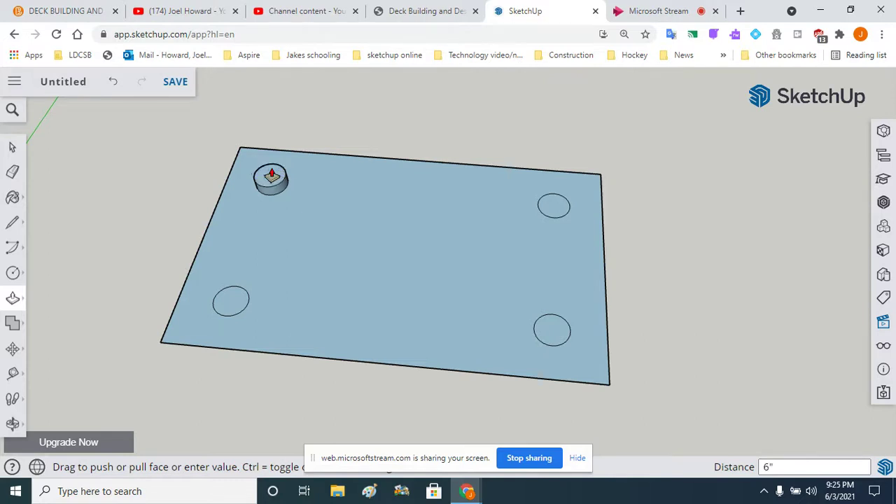
drag(241, 308, 235, 301)
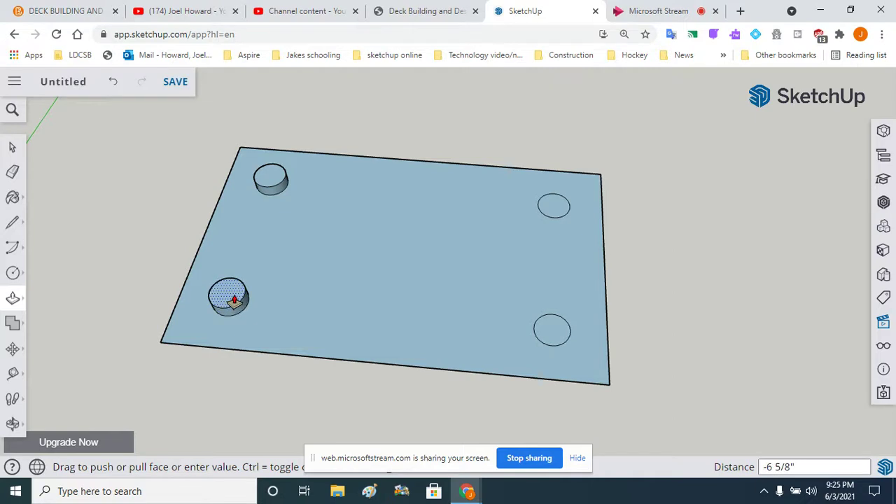
key(Return)
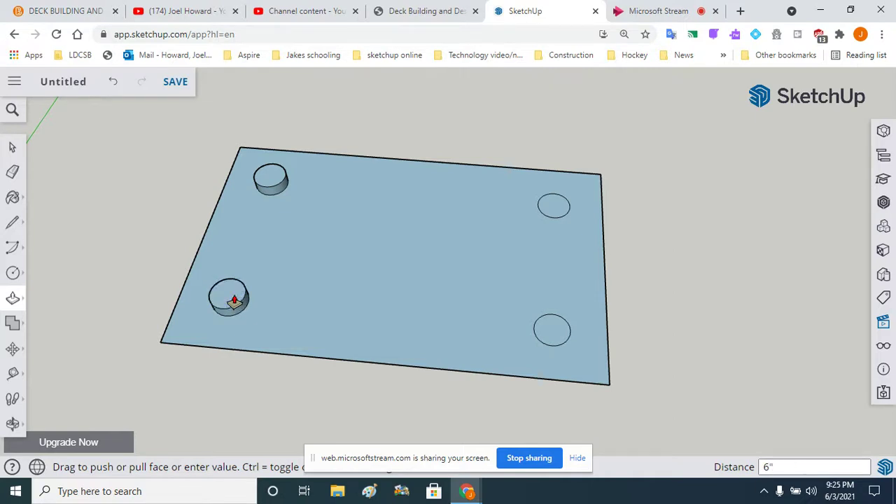
key(ctrl+z)
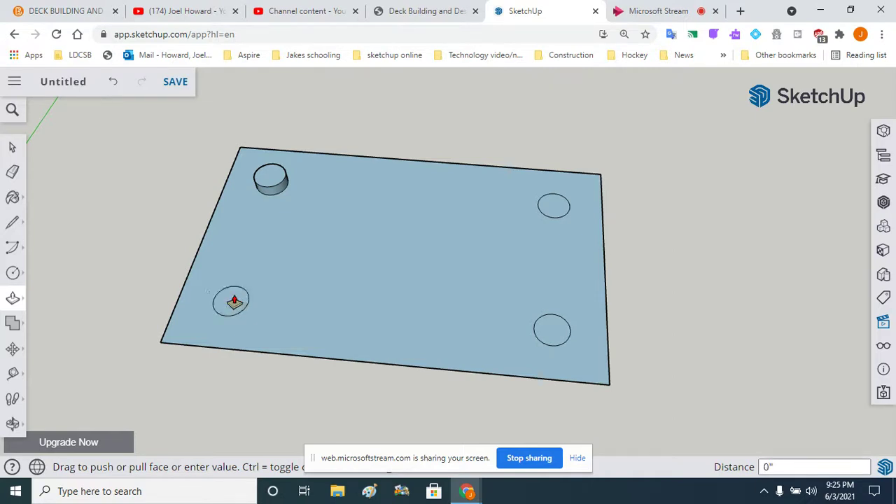
click(114, 81)
Raise the bottom-left, bottom-right and top-right circles into 6-inch cylindrical footings.
click(219, 313)
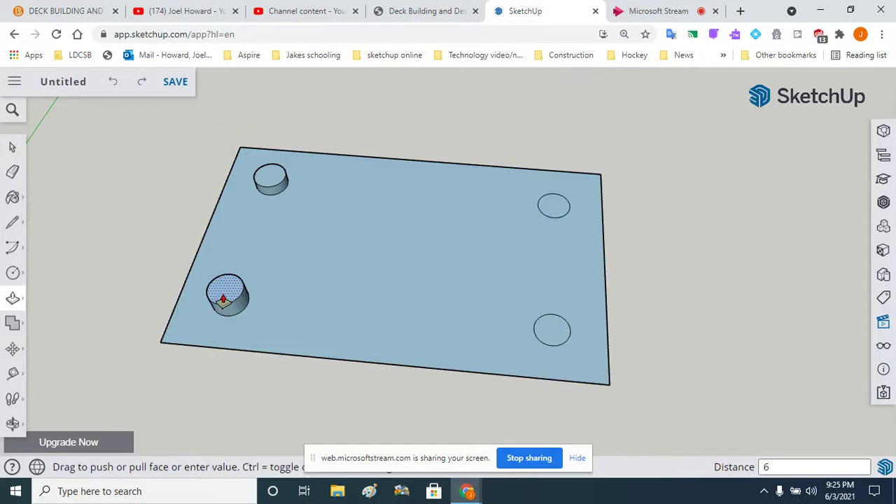
click(225, 298)
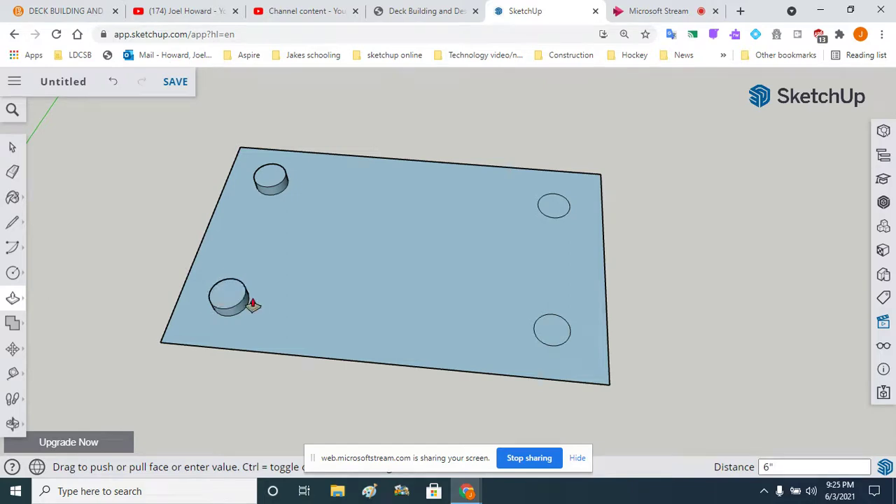
click(560, 335)
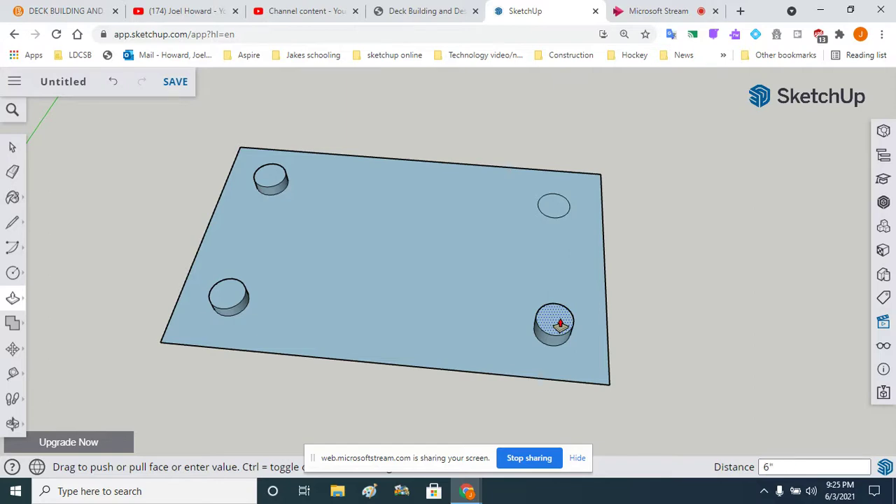
click(560, 324)
click(558, 208)
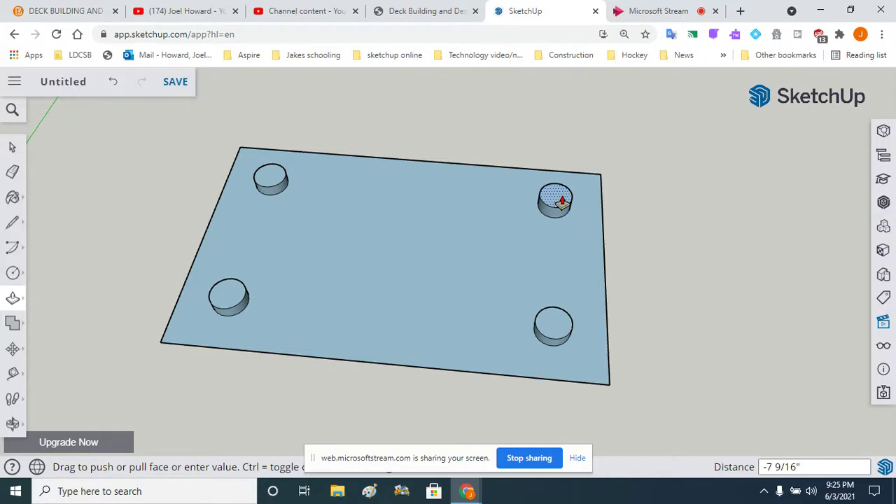
click(562, 202)
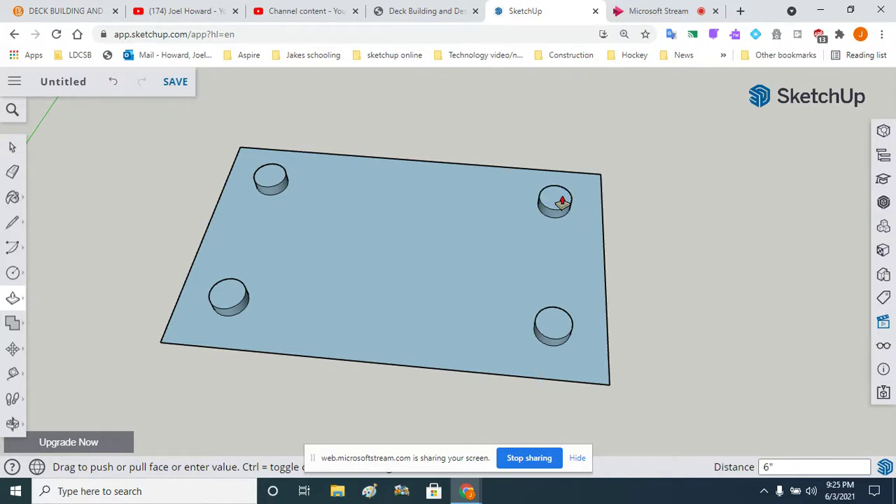
mouse_move(522, 376)
middle_down()
mouse_move(488, 344)
mouse_move(486, 174)
mouse_move(560, 150)
mouse_move(586, 154)
mouse_move(512, 187)
mouse_move(485, 382)
middle_up()
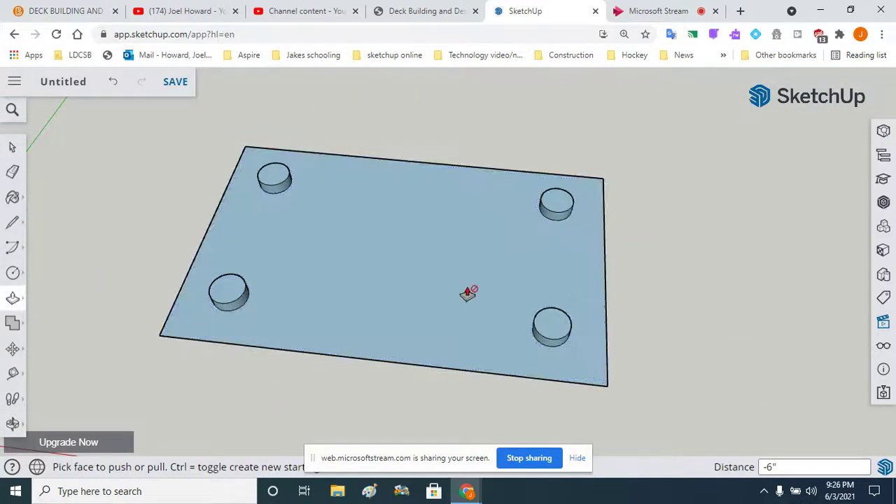